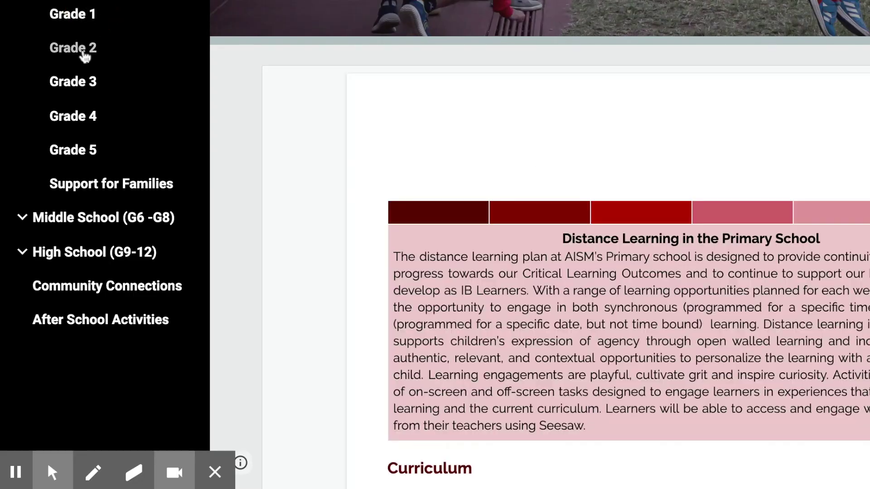
# Step: Show the Grade 3 page, then bookmark the AISM Distance Learning Program overview page
pyautogui.scroll(-3, 84, 57)
pyautogui.click(74, 82)
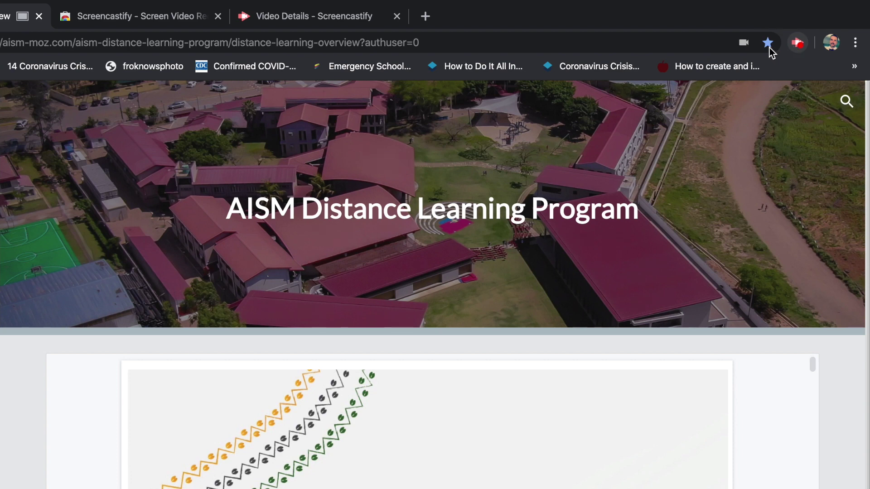
pyautogui.click(767, 43)
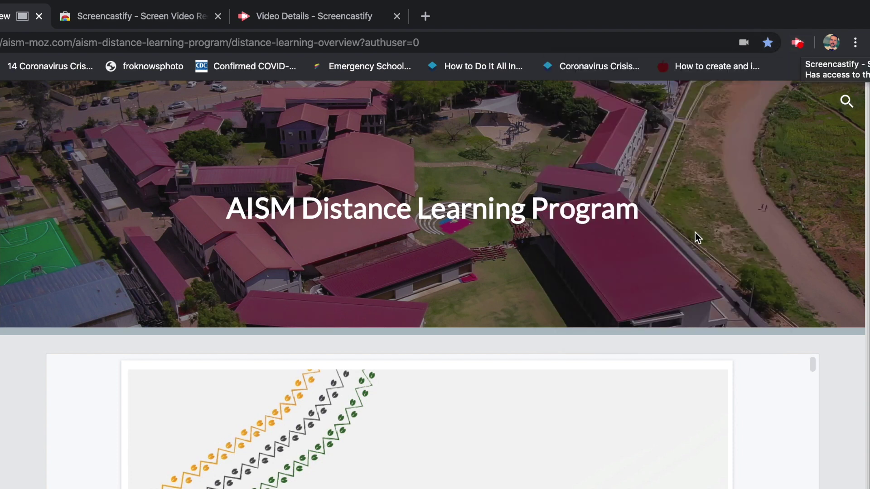
# Step: Stop the tab recording from the Screencastify extension popup
pyautogui.click(798, 43)
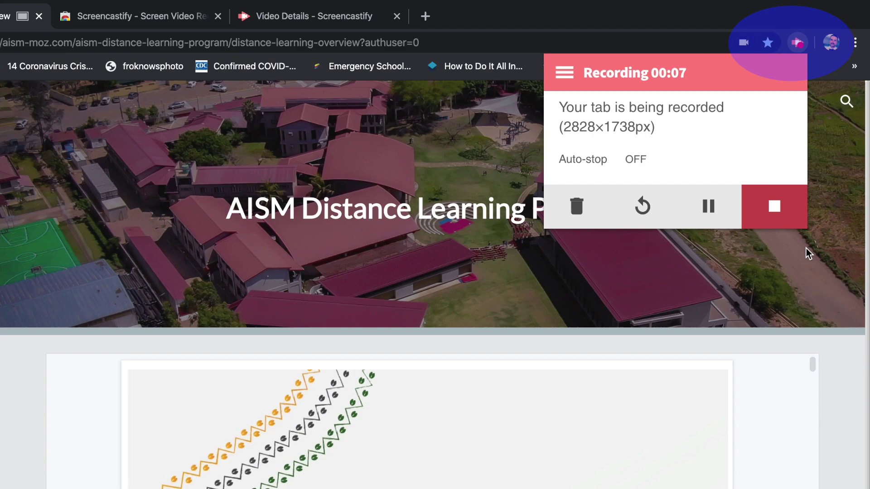
pyautogui.click(780, 212)
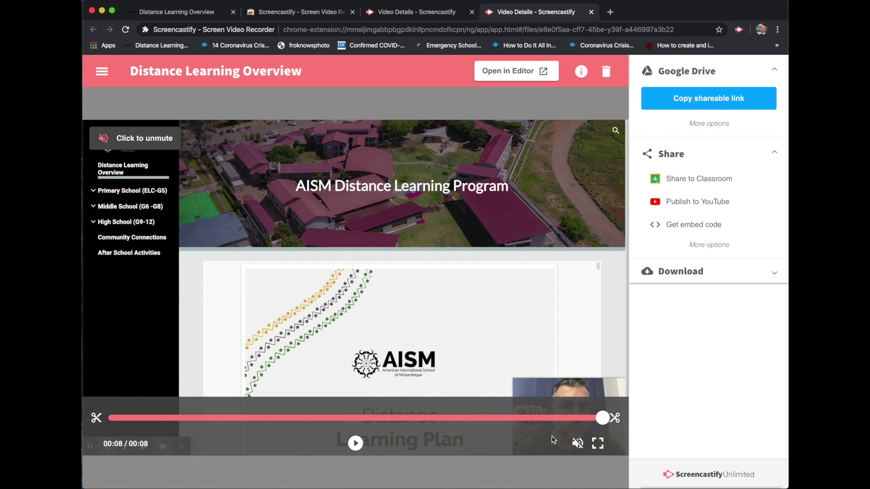
# Step: Set the trim range to 00:00–00:06 and preview the kept portion
pyautogui.click(96, 418)
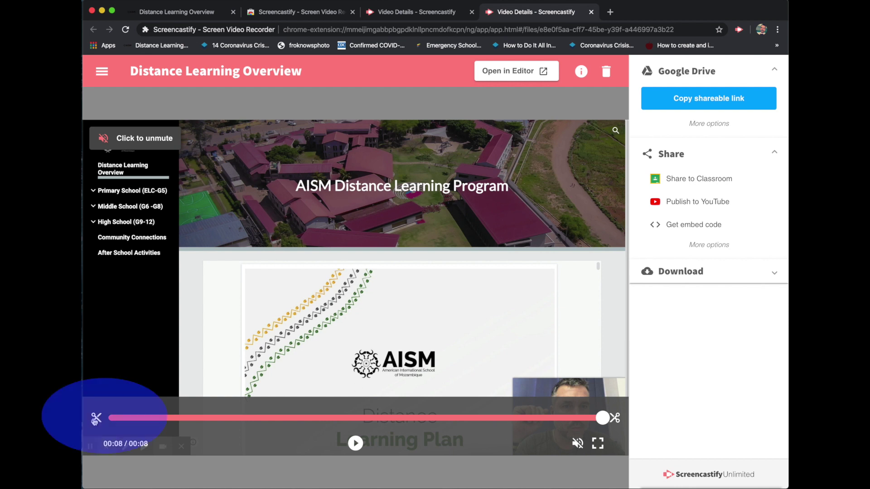
pyautogui.click(614, 418)
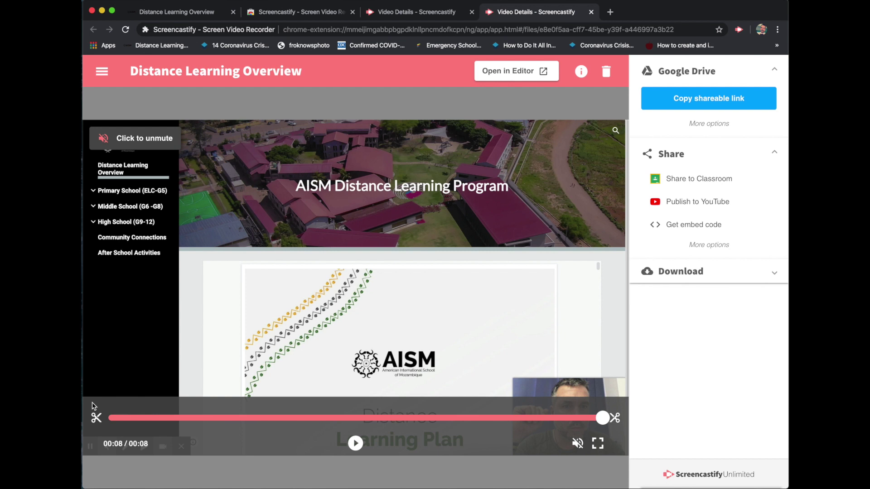
pyautogui.click(97, 417)
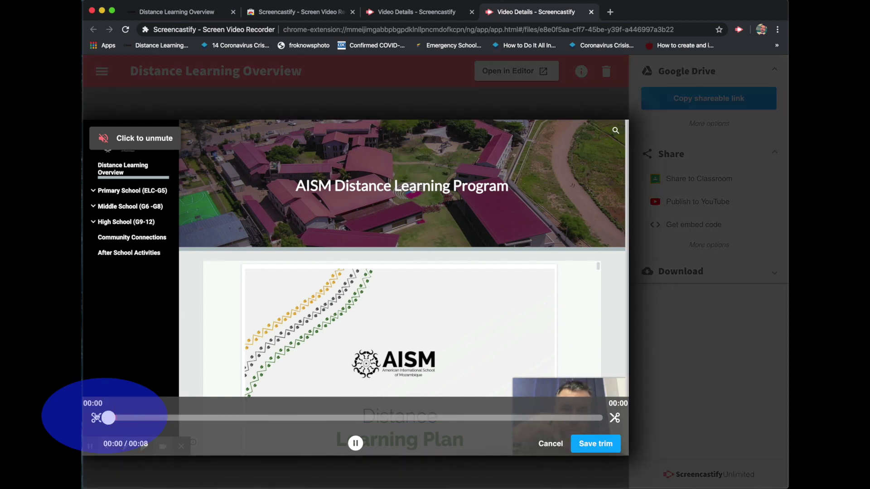
pyautogui.moveTo(108, 418); pyautogui.dragTo(147, 419)
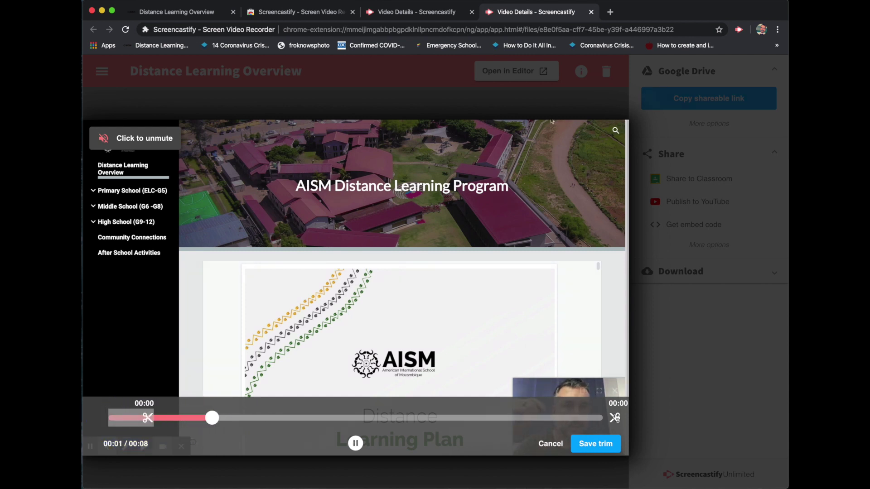
pyautogui.moveTo(614, 418); pyautogui.dragTo(544, 419)
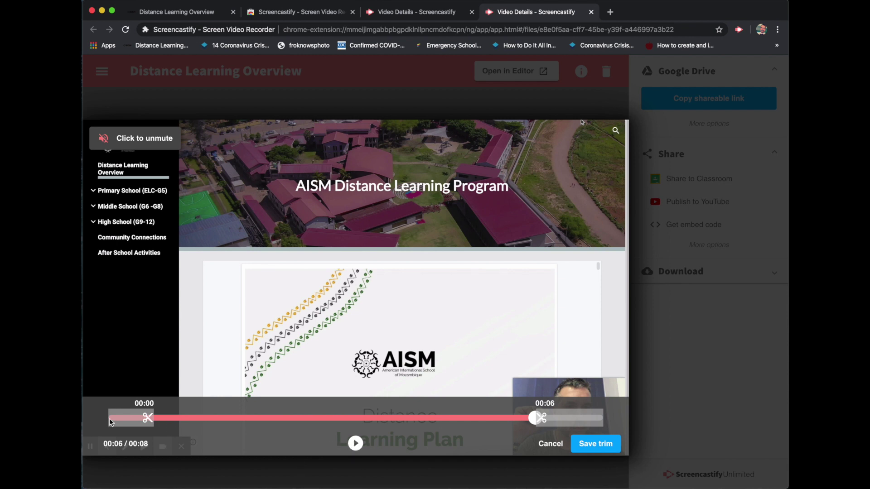
pyautogui.click(355, 443)
# Step: Save the trim and confirm replacing the original, leaving a 6-second video
pyautogui.click(596, 447)
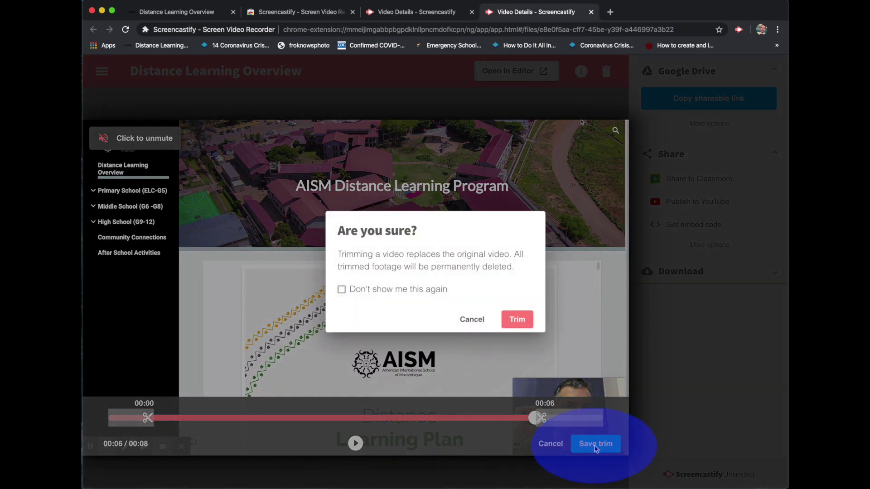
pyautogui.click(518, 319)
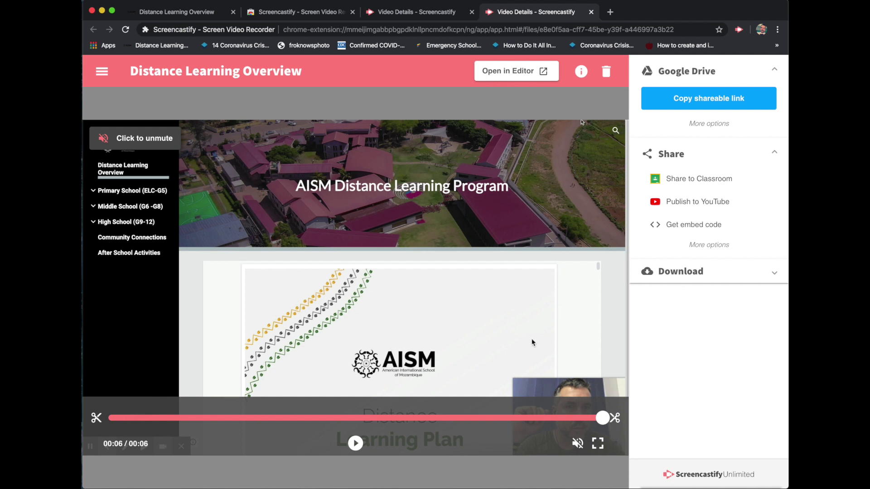
# Step: Open the Distance Learning Plan recording in the Screencastify editor
pyautogui.click(522, 78)
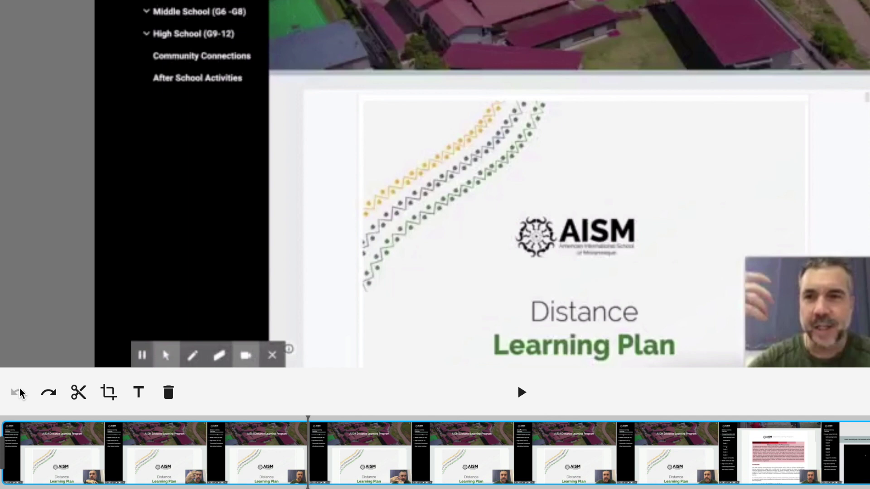
# Step: Split the clip near its start, then position the playhead for a second cut
pyautogui.click(89, 446)
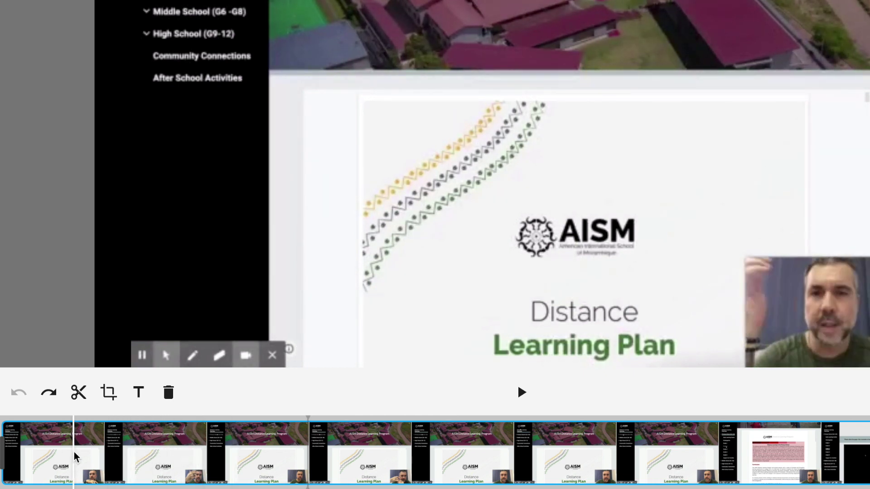
pyautogui.click(497, 475)
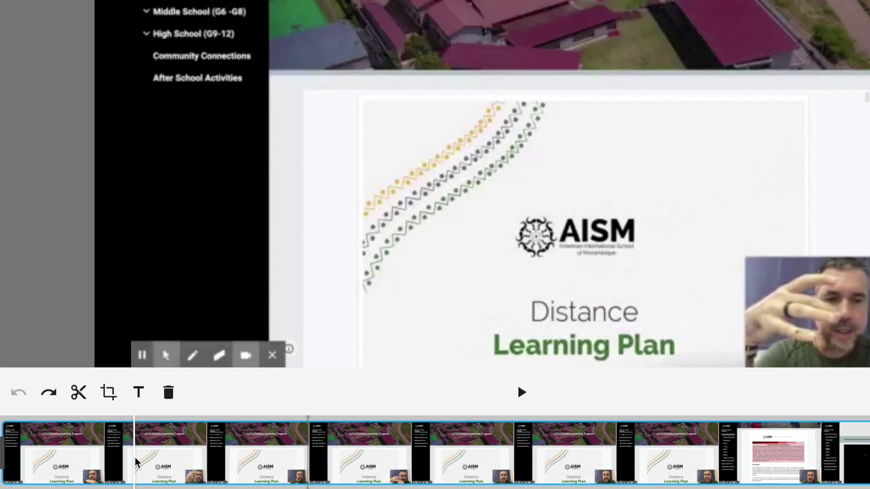
pyautogui.click(127, 461)
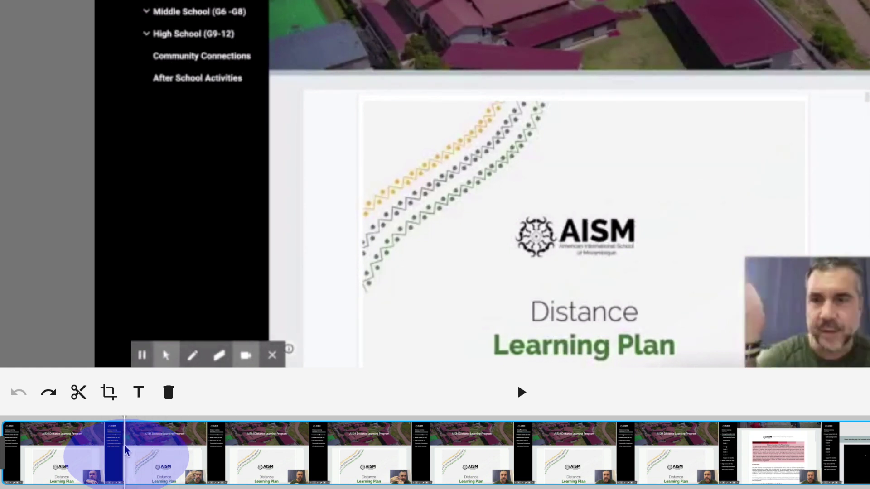
pyautogui.click(79, 394)
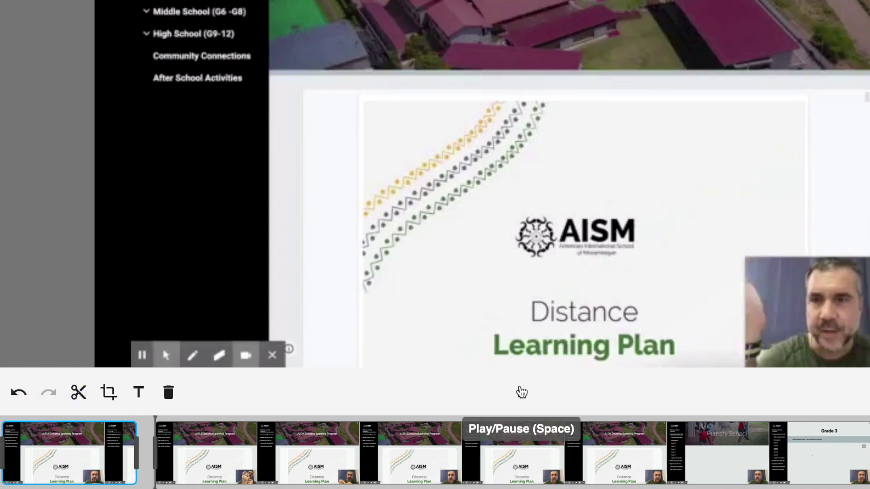
pyautogui.click(522, 393)
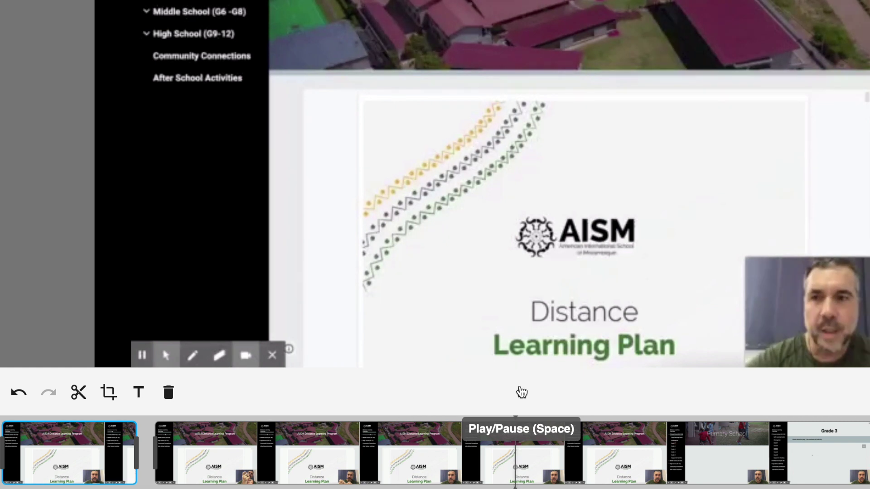
pyautogui.click(517, 472)
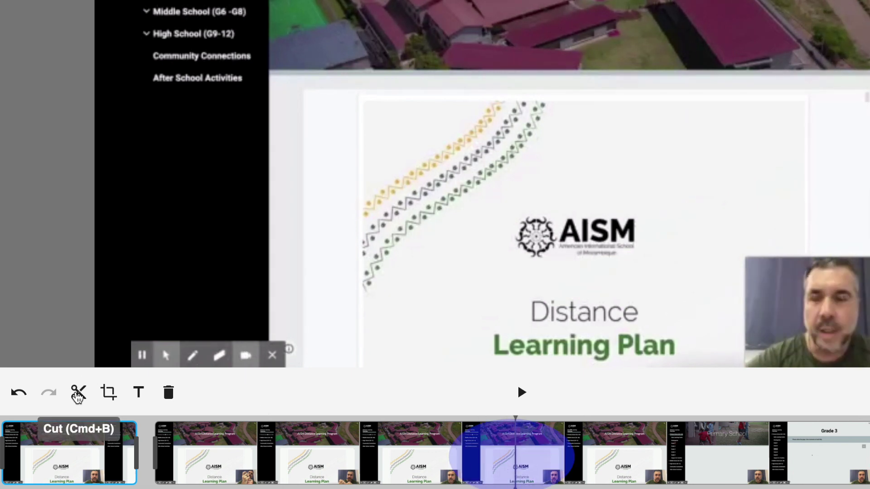
# Step: Cut again at the playhead and delete the middle section between the cuts
pyautogui.click(78, 394)
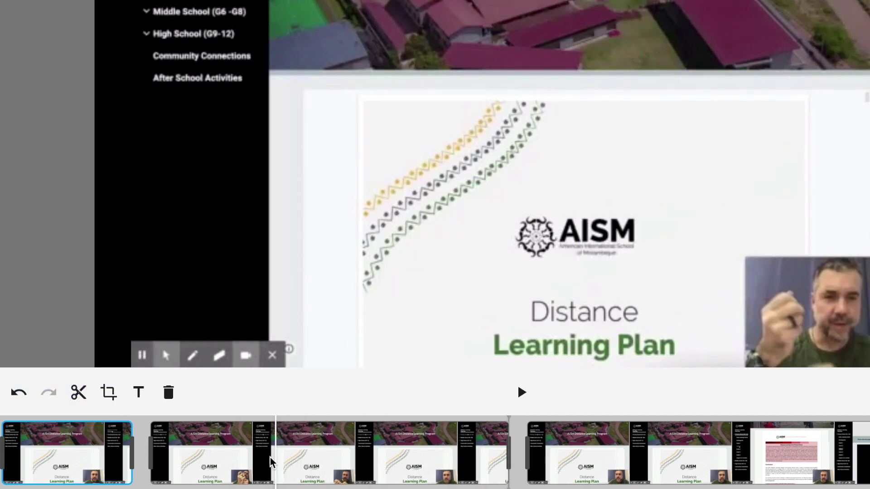
pyautogui.click(379, 457)
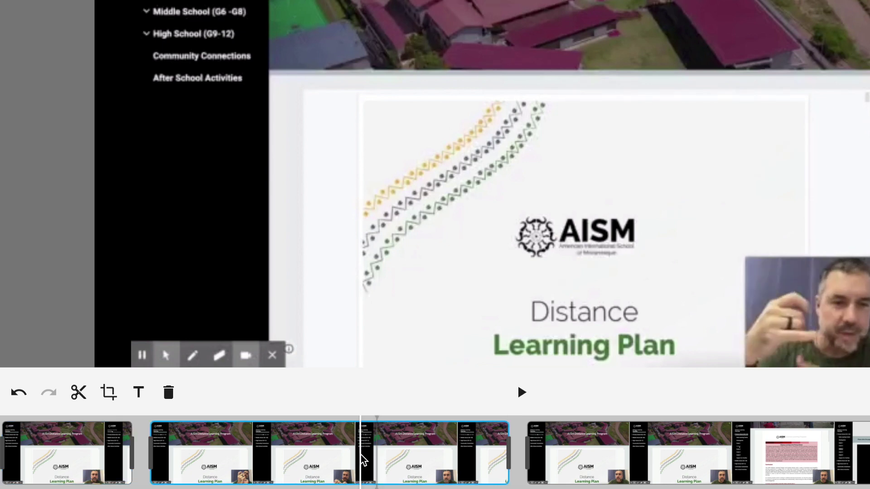
pyautogui.click(169, 392)
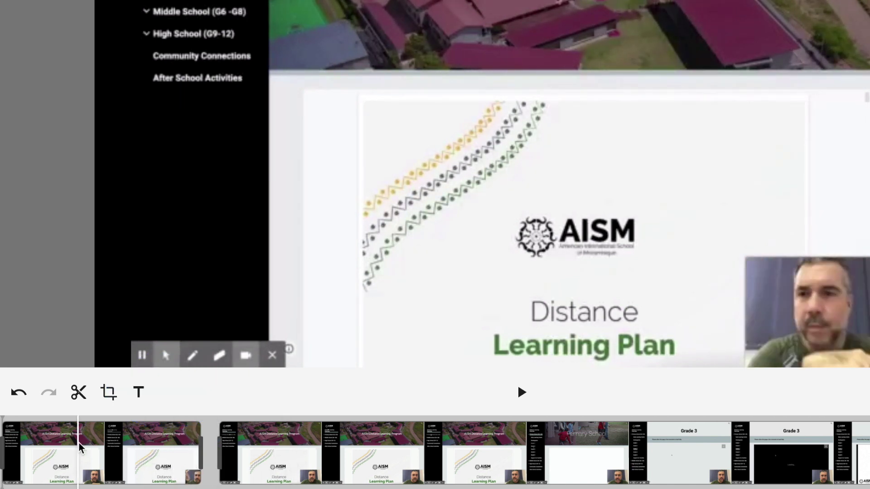
# Step: Play back the edited video from the first clip, then pause it
pyautogui.click(77, 449)
pyautogui.click(519, 392)
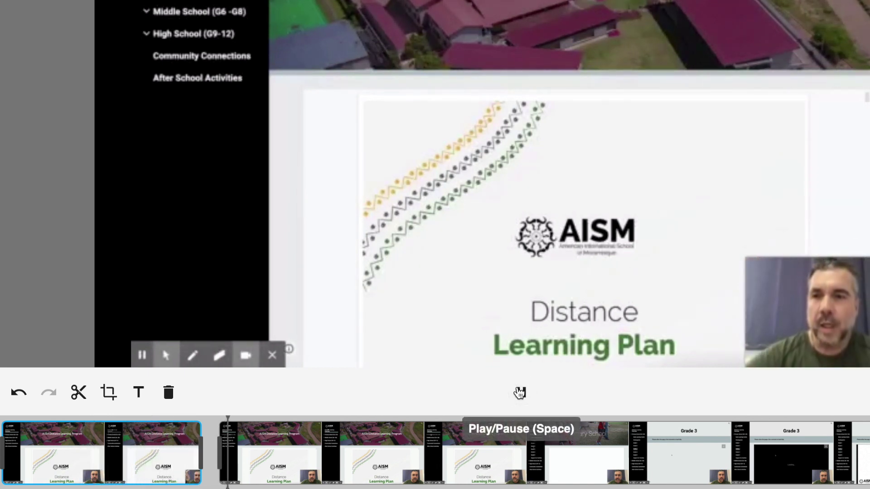
pyautogui.click(520, 393)
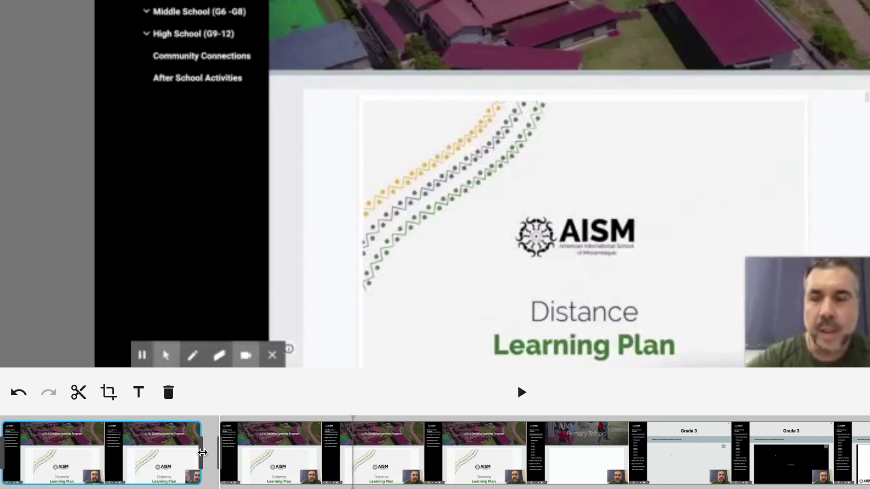
# Step: Drag the second clip's left edge to trim off its opening part
pyautogui.click(219, 456)
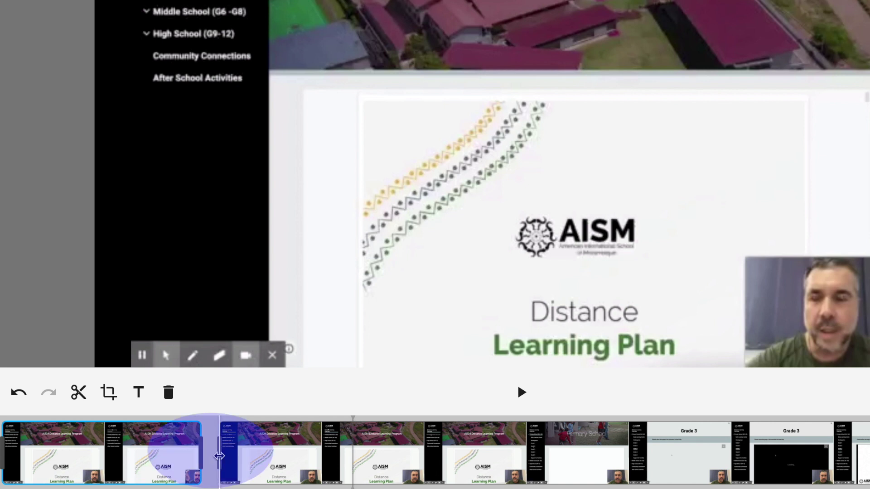
pyautogui.moveTo(219, 456)
pyautogui.mouseDown()
pyautogui.moveTo(268, 461)
pyautogui.moveTo(158, 455)
pyautogui.moveTo(203, 455)
pyautogui.mouseUp()
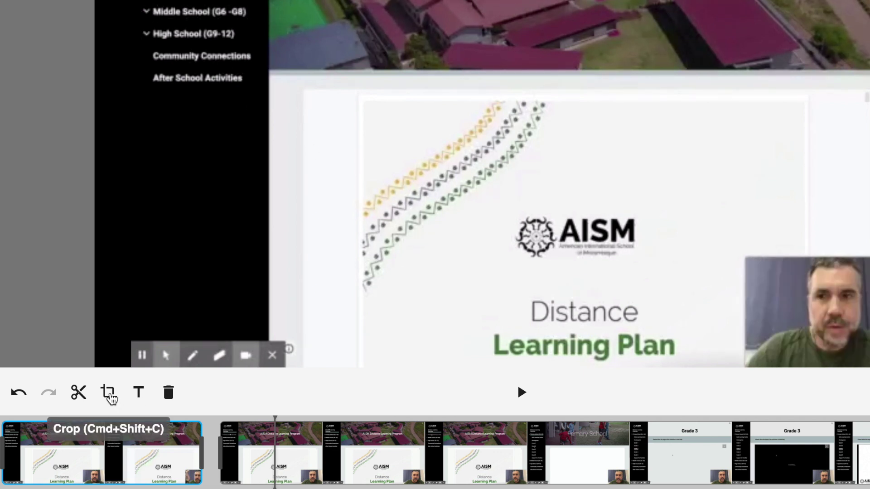
# Step: Crop the second clip to the upper-left sidebar navigation and aerial photo area
pyautogui.click(110, 394)
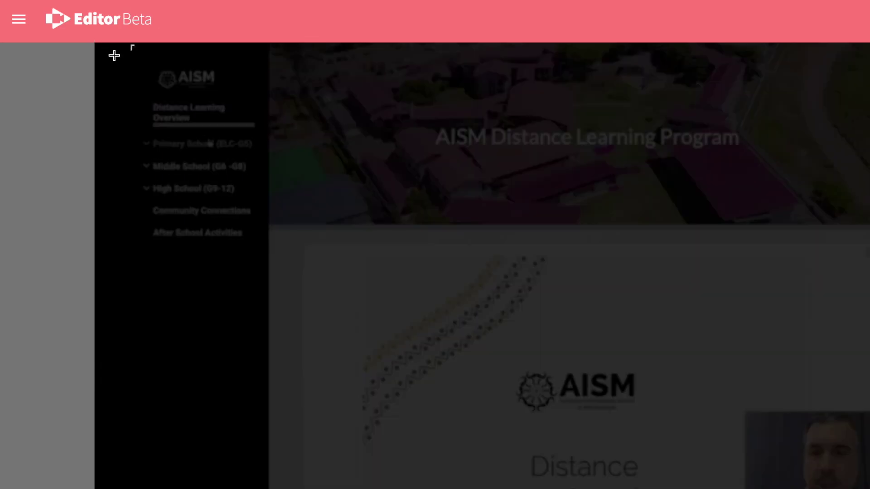
pyautogui.moveTo(131, 46)
pyautogui.mouseDown()
pyautogui.moveTo(342, 237)
pyautogui.moveTo(453, 285)
pyautogui.moveTo(480, 328)
pyautogui.moveTo(479, 346)
pyautogui.moveTo(526, 348)
pyautogui.mouseUp()
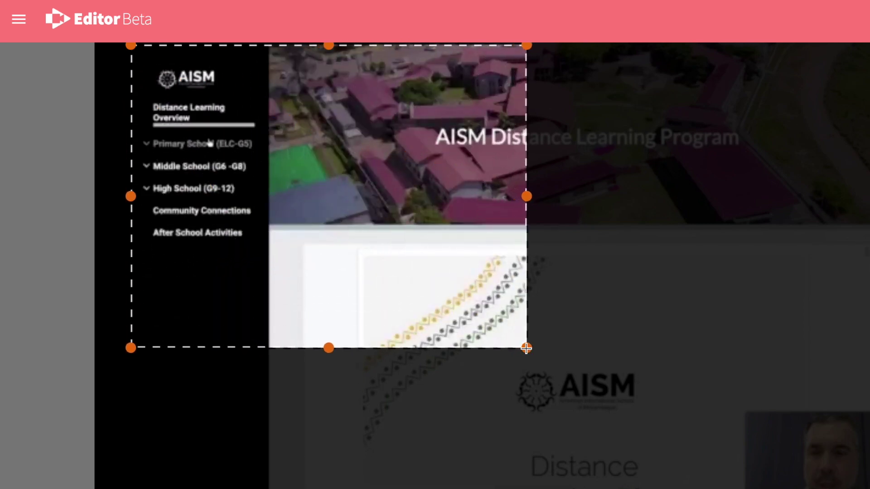
pyautogui.moveTo(526, 196); pyautogui.dragTo(428, 197)
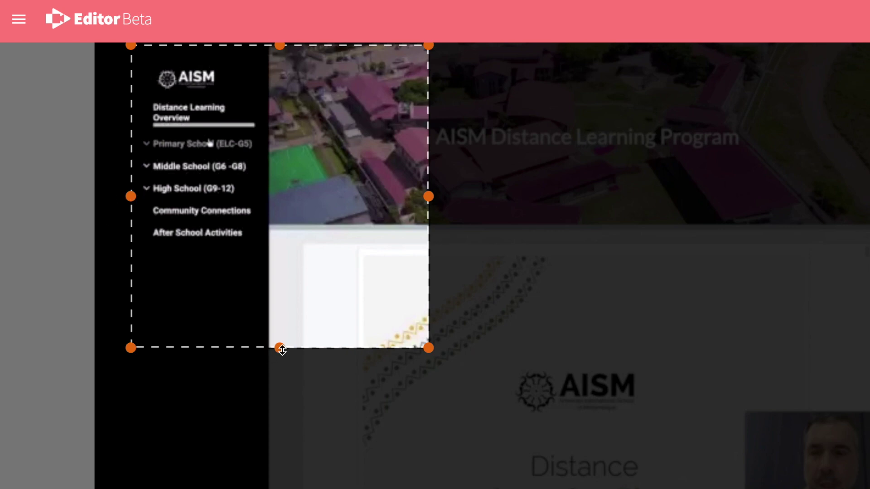
pyautogui.moveTo(279, 348); pyautogui.dragTo(278, 301)
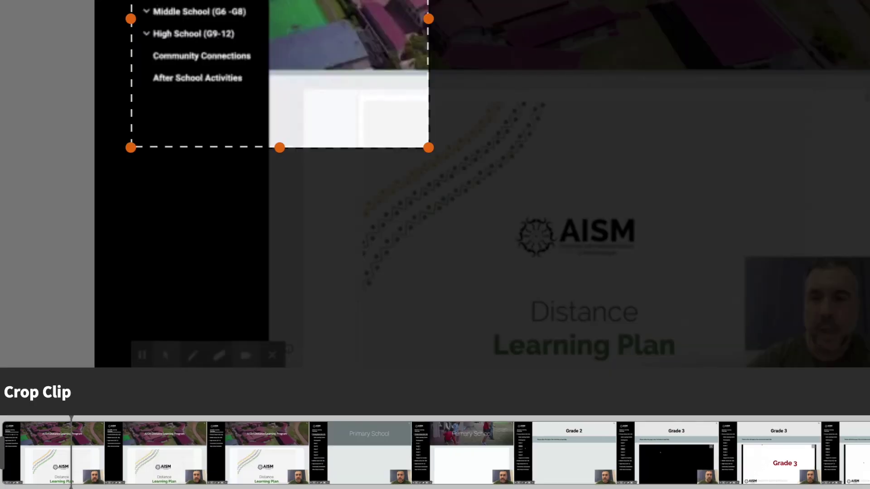
pyautogui.press('Return')
pyautogui.click(276, 439)
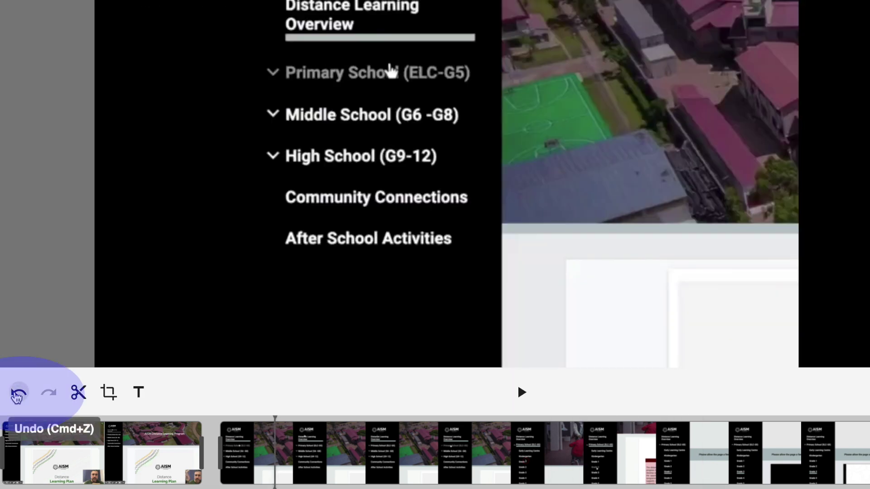
# Step: Undo the crop and add the text overlay 'Where you can write anything you want!'
pyautogui.click(17, 393)
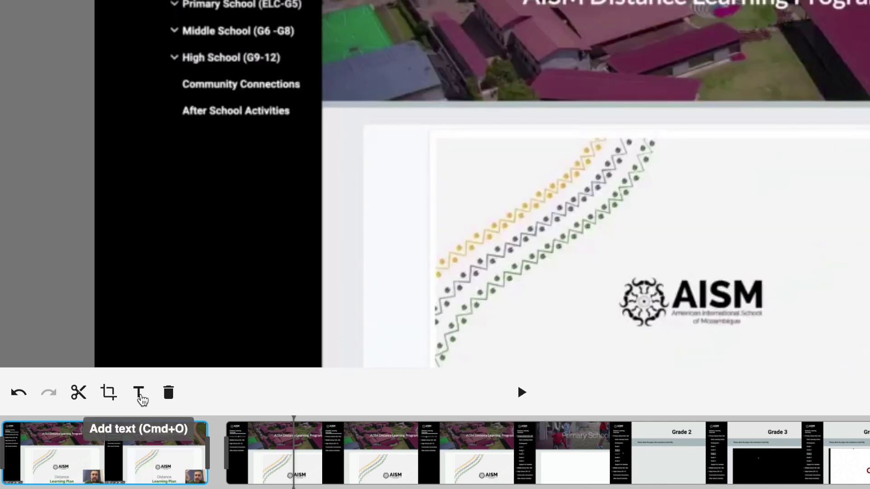
pyautogui.click(139, 394)
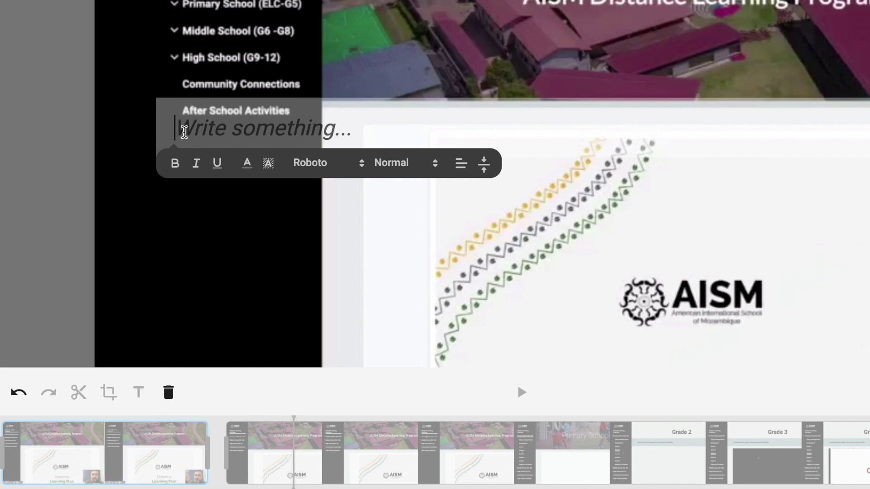
pyautogui.write('Where you can wri')
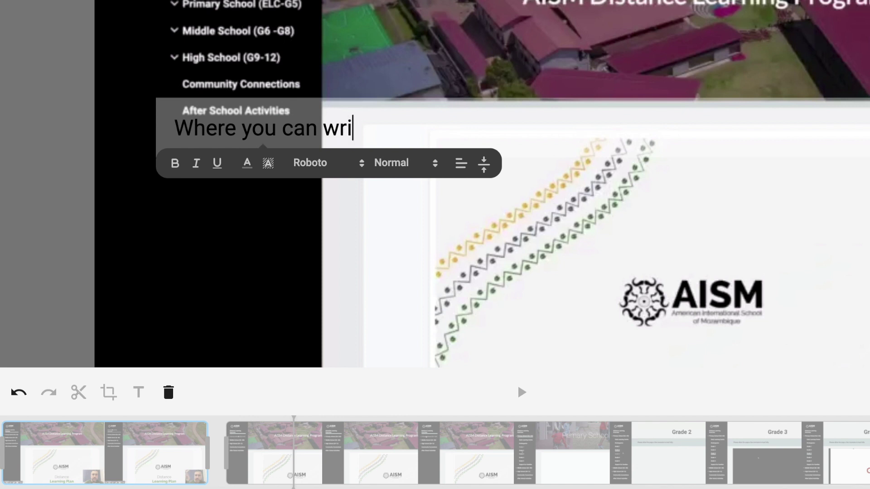
pyautogui.write('te anything yo')
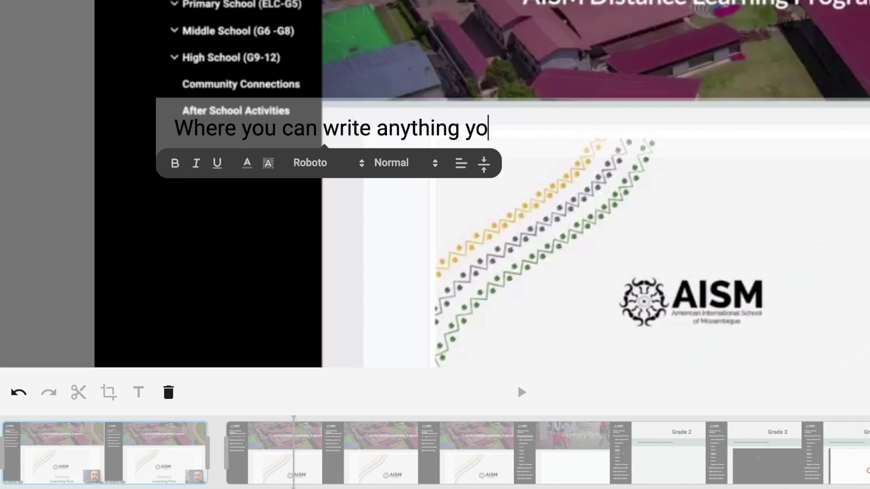
pyautogui.write('u want!')
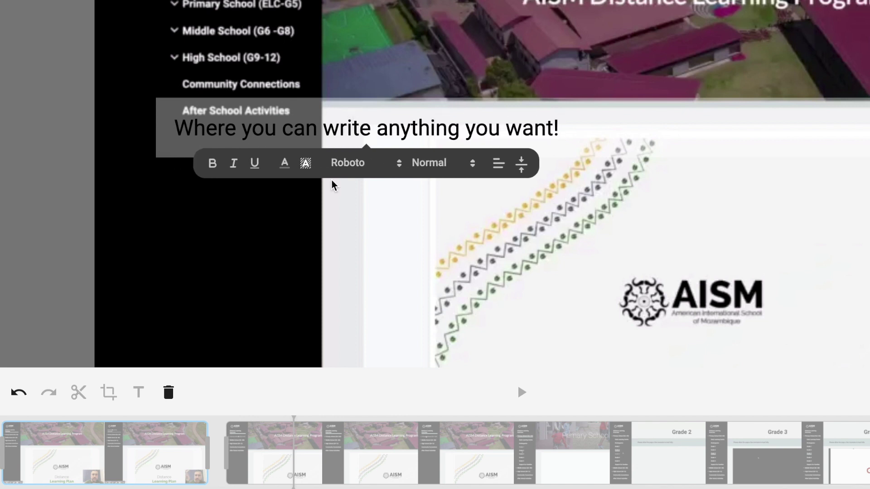
pyautogui.click(369, 169)
pyautogui.click(426, 164)
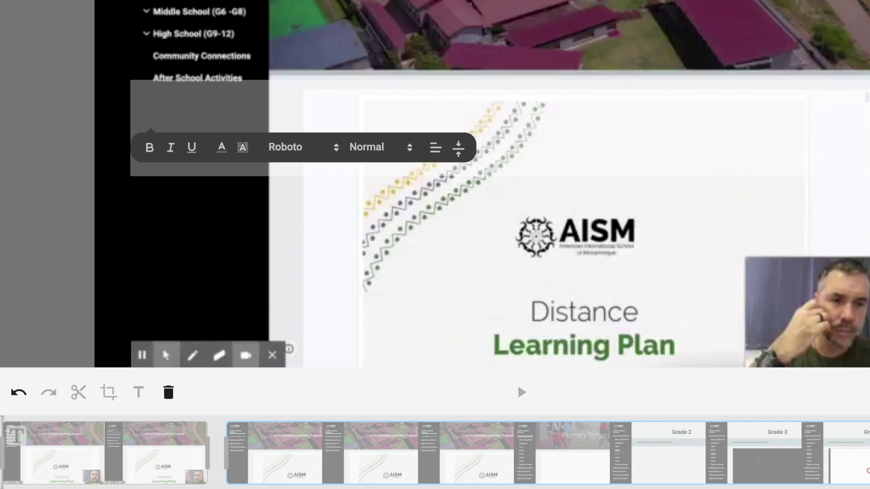
# Step: Enter the overlay text 'How do I move text on the screen?' and try top, bottom, then middle vertical positions
pyautogui.write('How do I ')
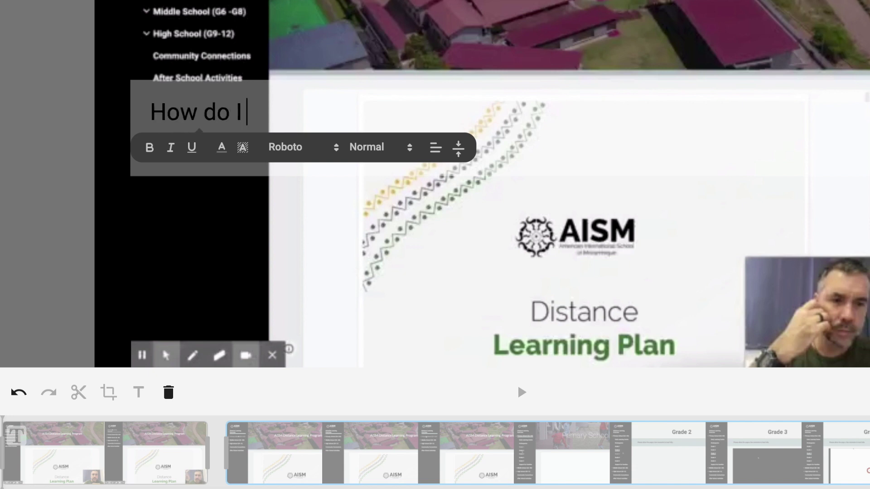
pyautogui.write('move text on the s')
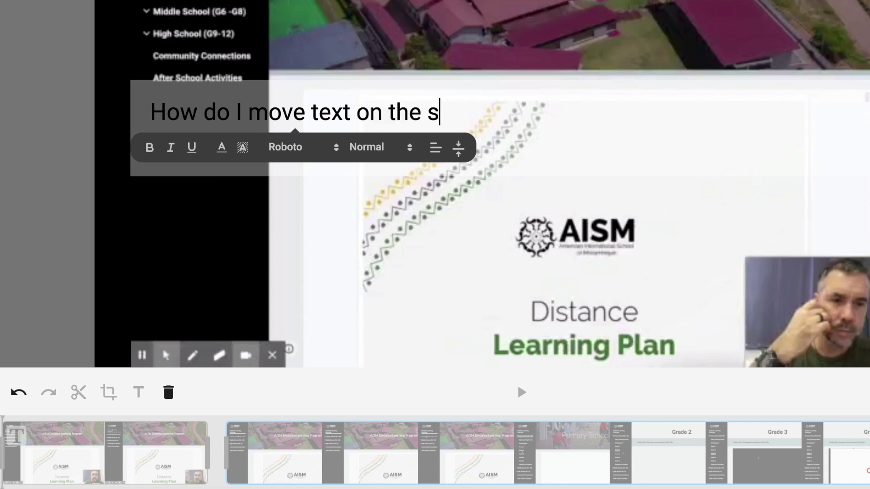
pyautogui.write('creen?')
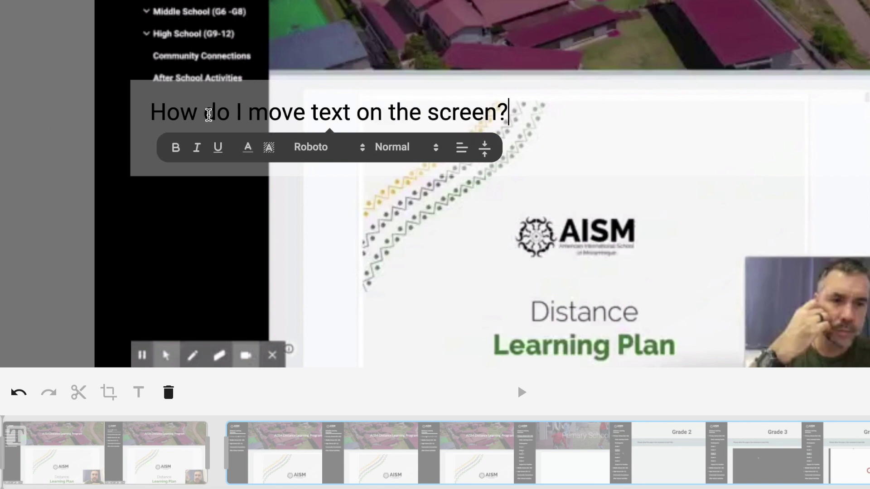
pyautogui.click(485, 147)
pyautogui.click(483, 168)
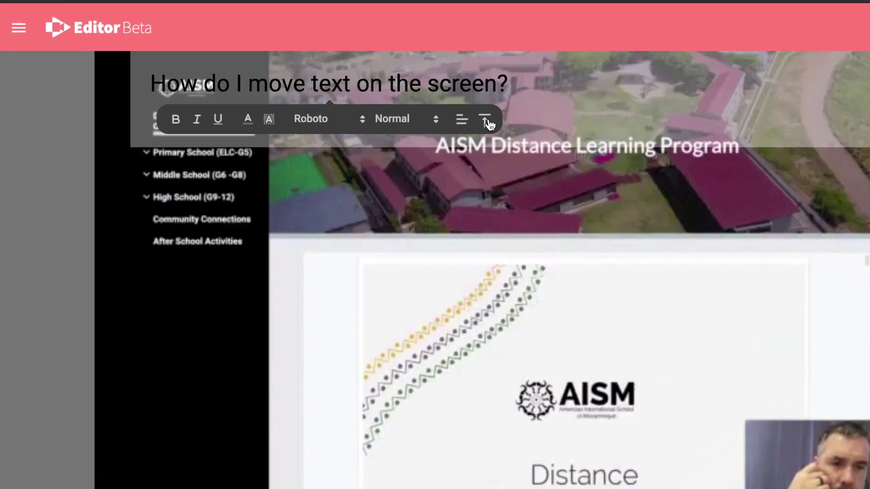
pyautogui.click(487, 25)
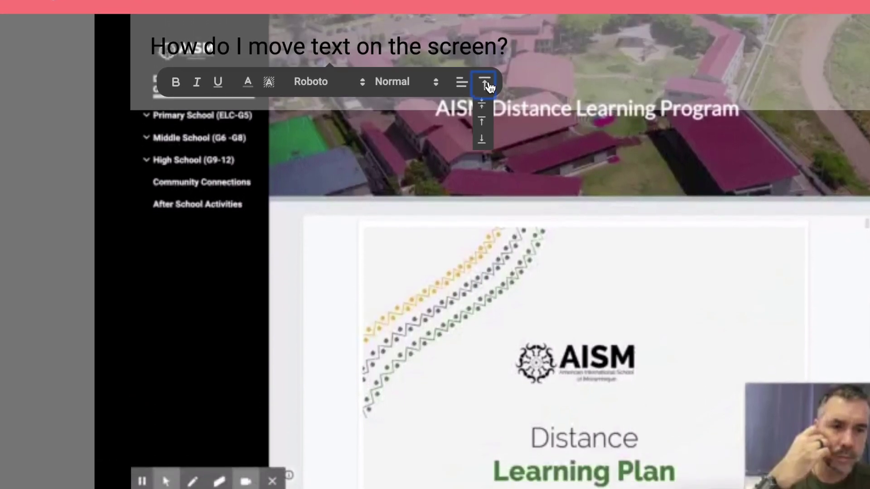
pyautogui.click(482, 138)
pyautogui.click(485, 351)
pyautogui.click(482, 373)
# Step: Centre the text horizontally, then switch its alignment to the right
pyautogui.click(462, 159)
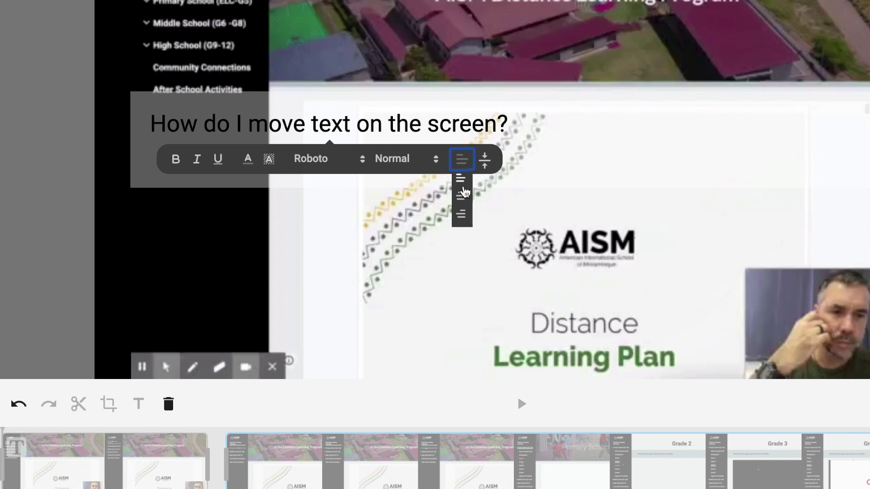
pyautogui.click(463, 188)
pyautogui.click(462, 159)
pyautogui.click(462, 194)
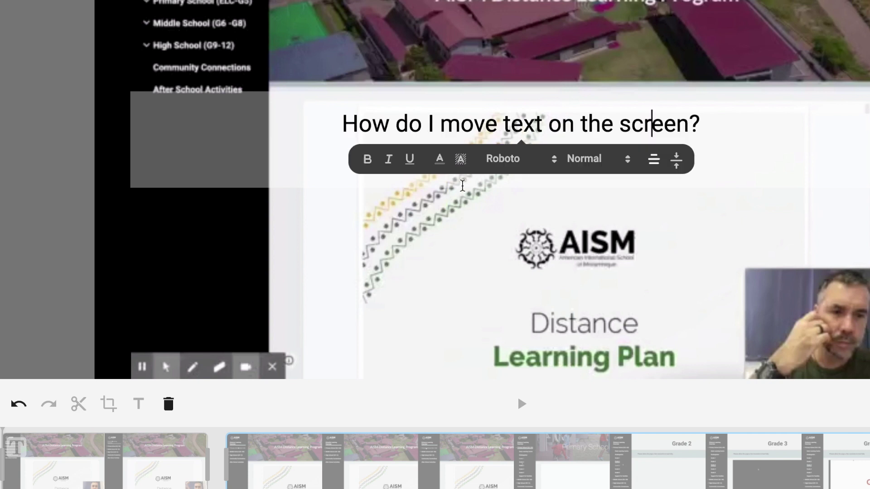
pyautogui.click(654, 160)
pyautogui.click(654, 214)
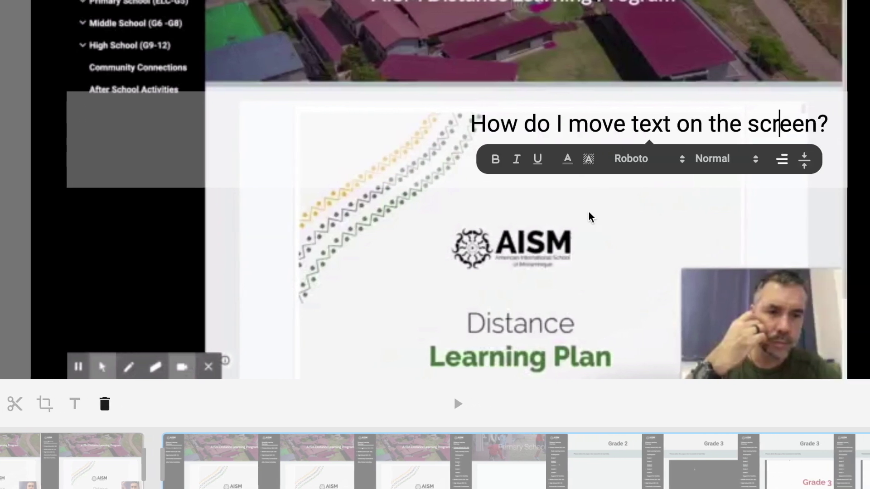